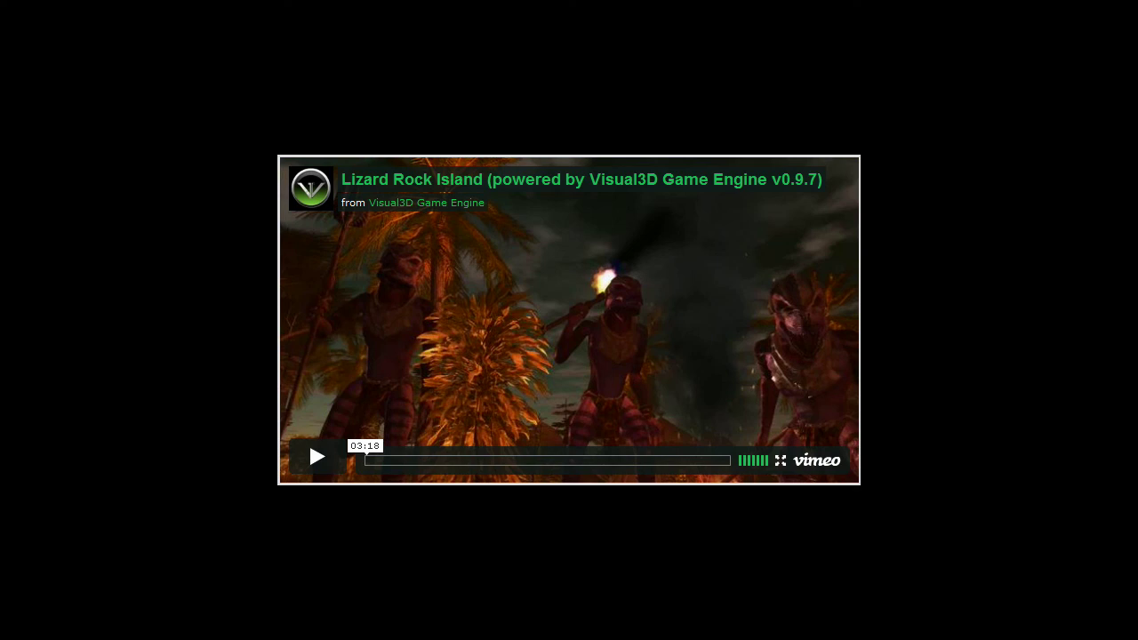
click(780, 464)
key(Escape)
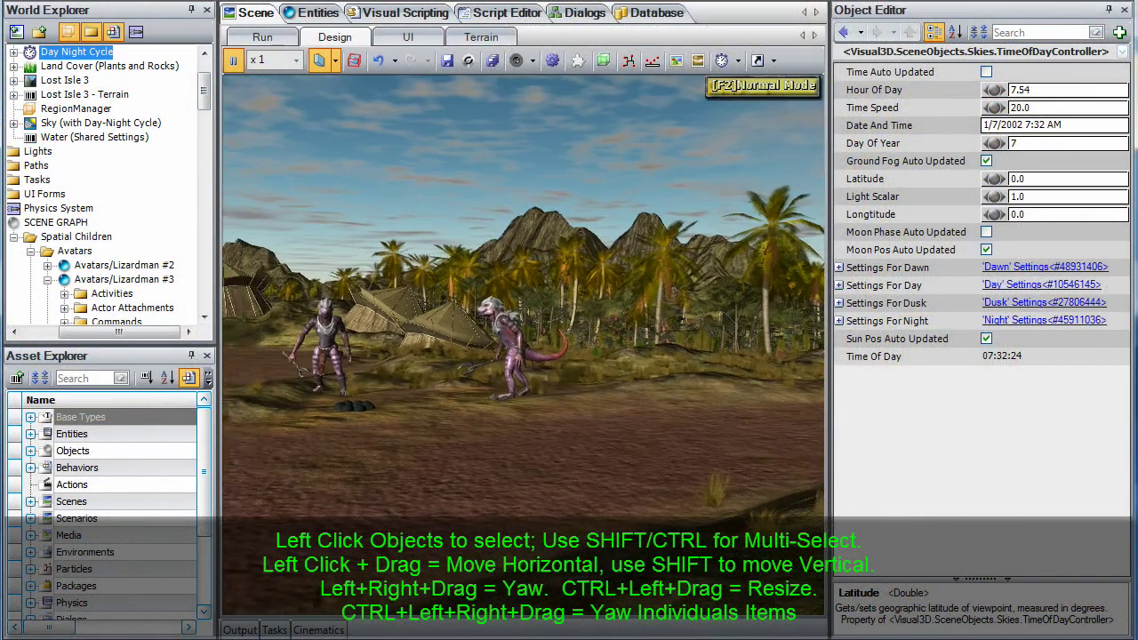
Select the domed hut (Hut2) behind the crates and move it slightly across the ground
right_drag(525, 345, 294, 345)
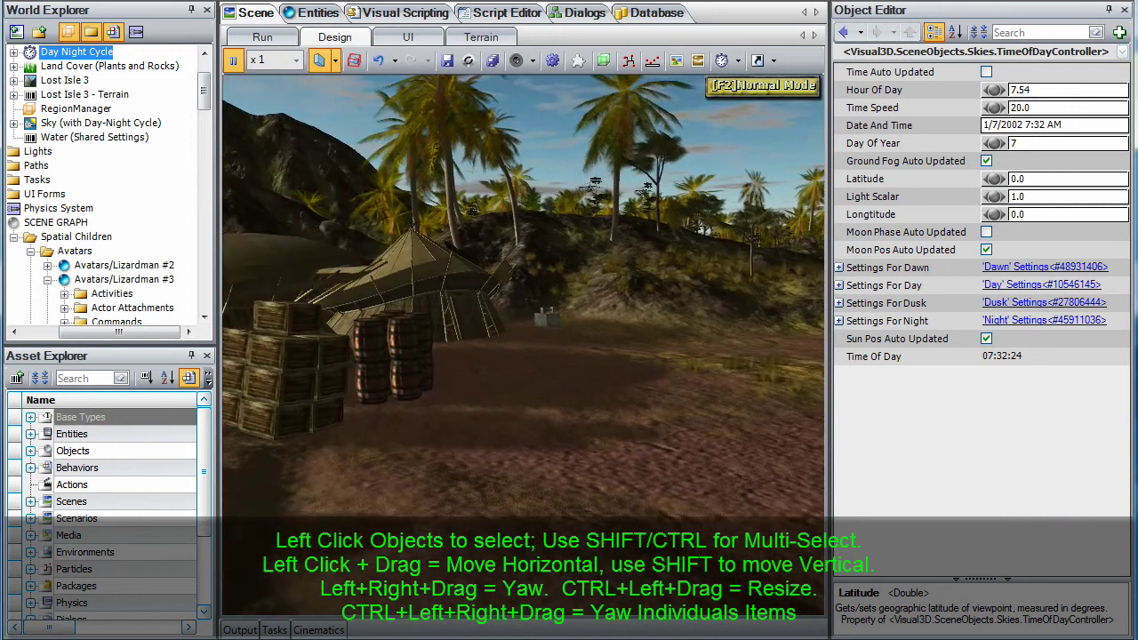
click(459, 258)
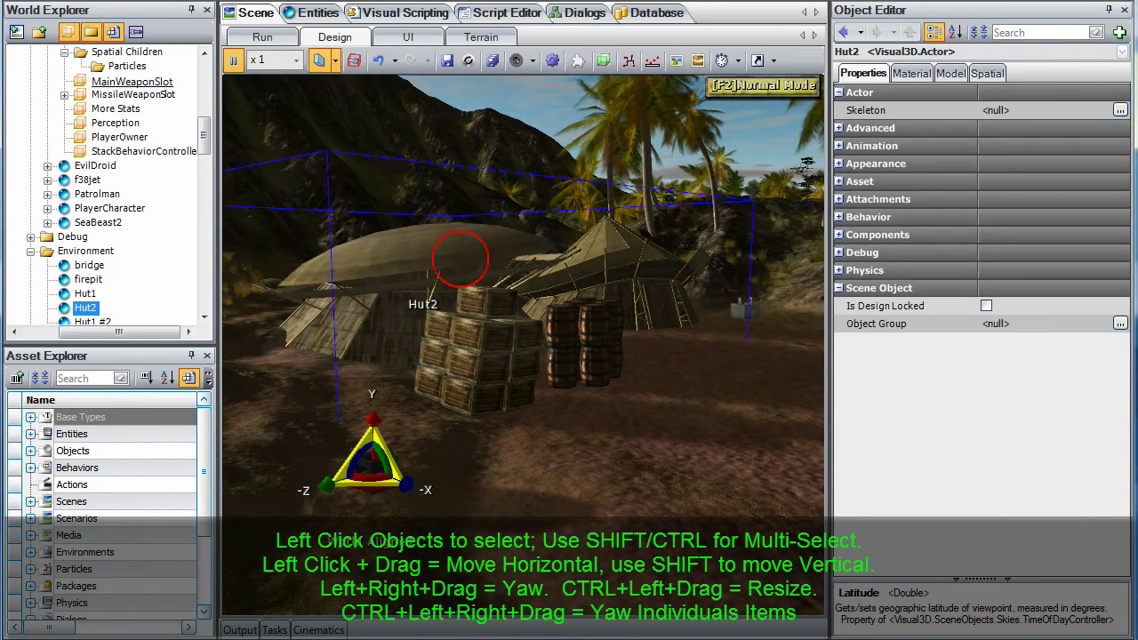
drag(460, 258, 436, 255)
Select Hut1 #2 together with Hut2 and move both huts horizontally
click(628, 269)
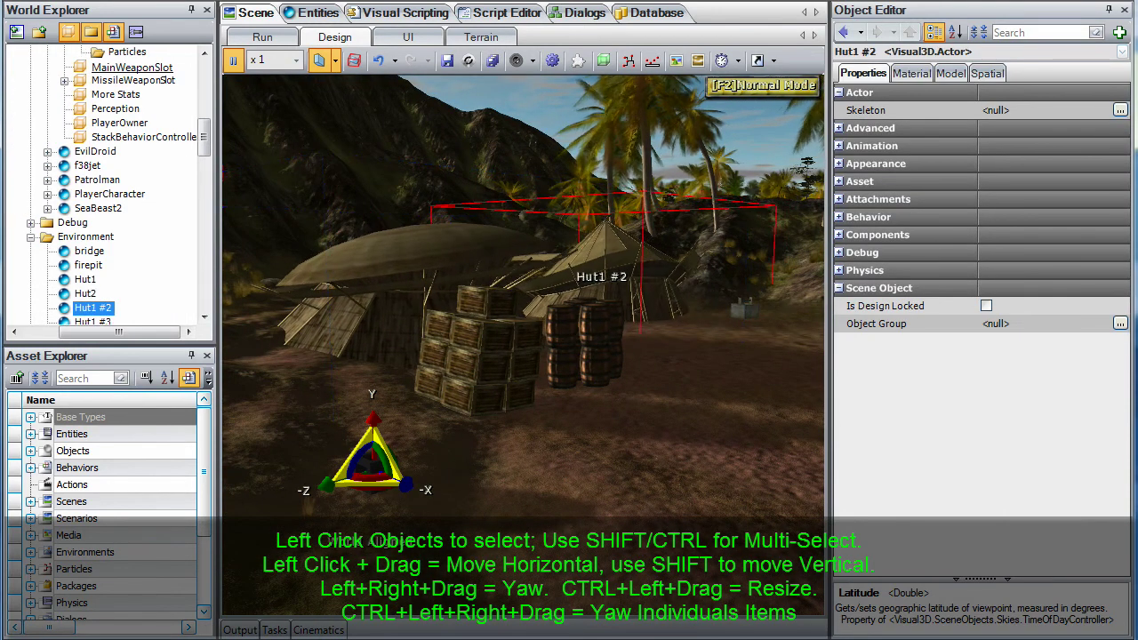
shift+click(432, 257)
drag(432, 257, 394, 297)
Select both huts again, rotate them together and resize them slightly
click(559, 272)
shift+click(622, 254)
right_drag(622, 255, 523, 345)
mouse_move(522, 345)
mouse_down()
mouse_move(436, 345)
mouse_move(544, 345)
mouse_up()
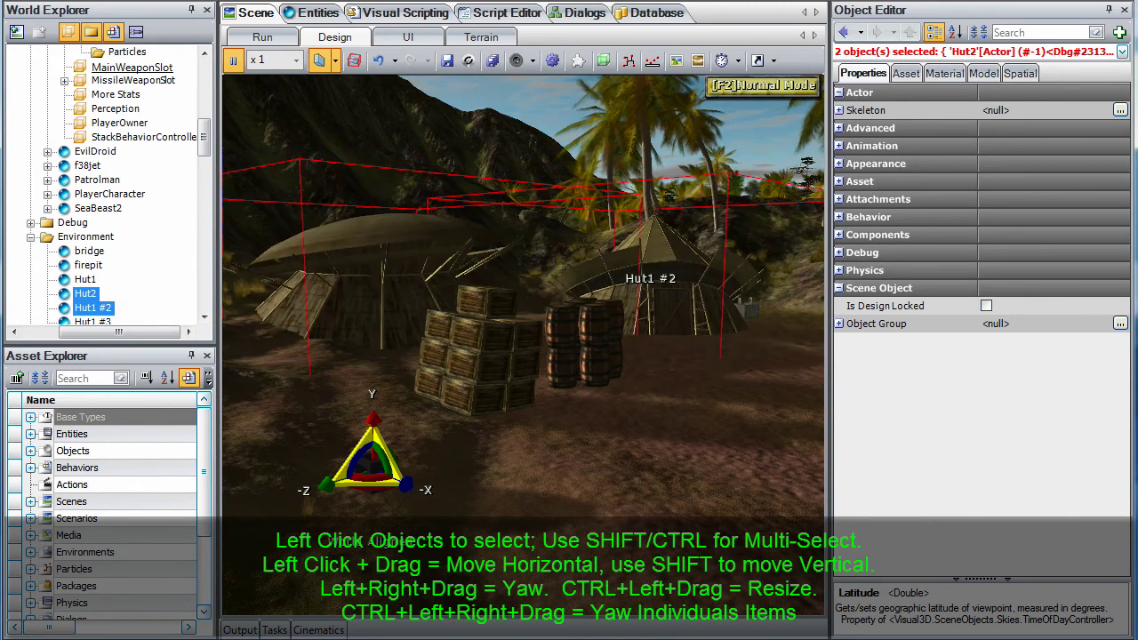
ctrl+drag(651, 298, 650, 272)
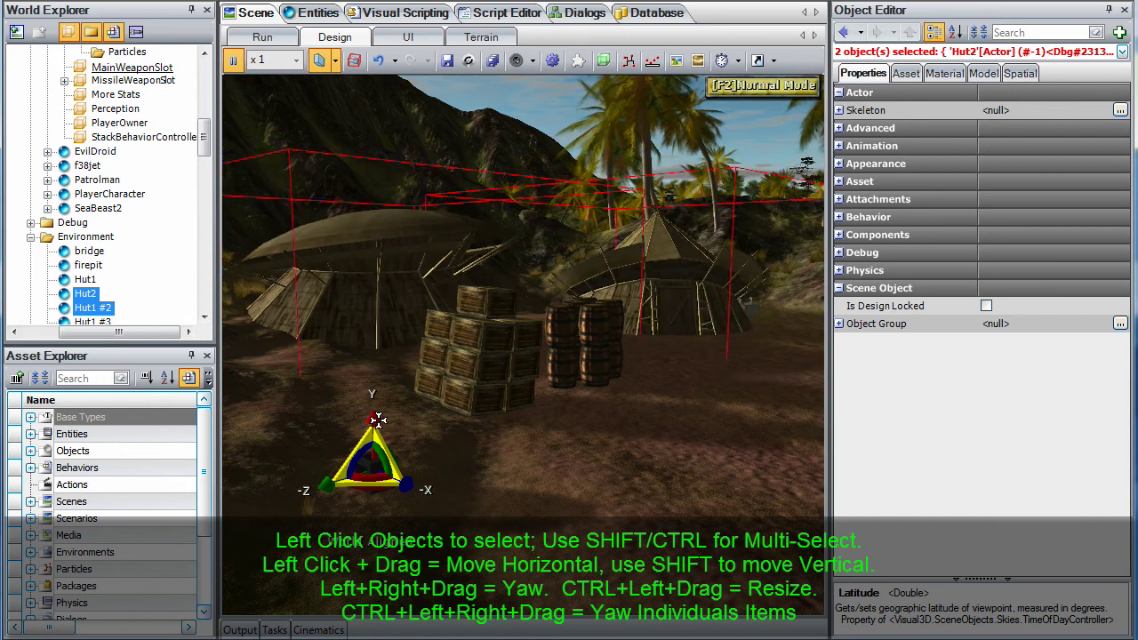
Move Hut2 alone along the vertical Y axis, and reposition it together with Hut1 #2
click(397, 246)
mouse_move(374, 419)
mouse_down()
mouse_move(373, 391)
mouse_move(374, 453)
mouse_move(374, 405)
mouse_up()
drag(380, 310, 402, 442)
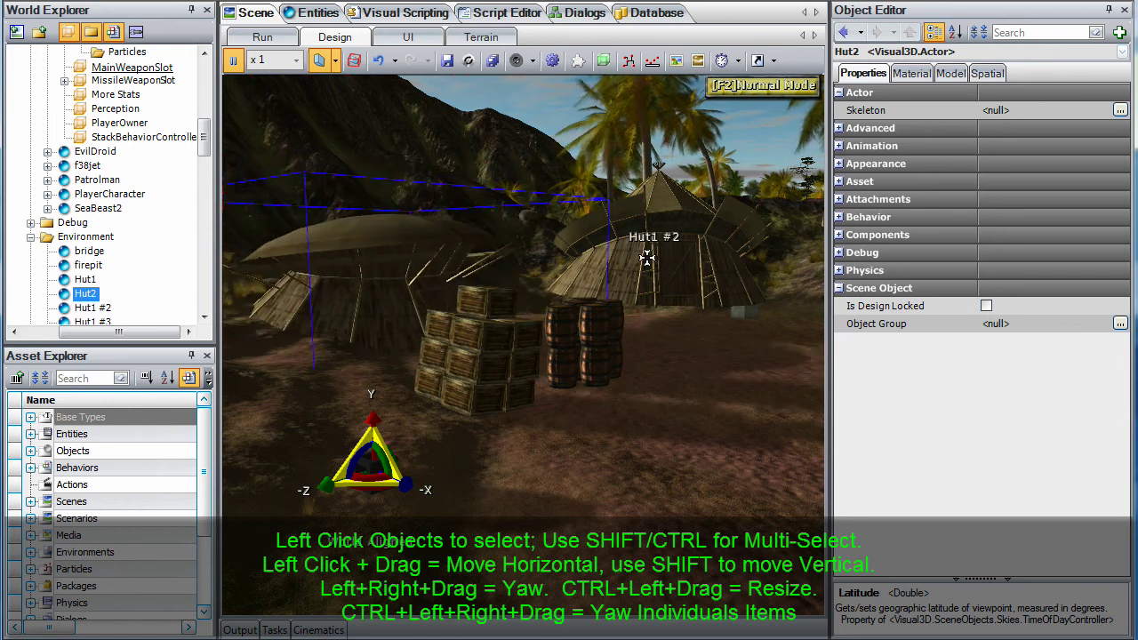
ctrl+click(647, 256)
shift+drag(653, 237, 440, 235)
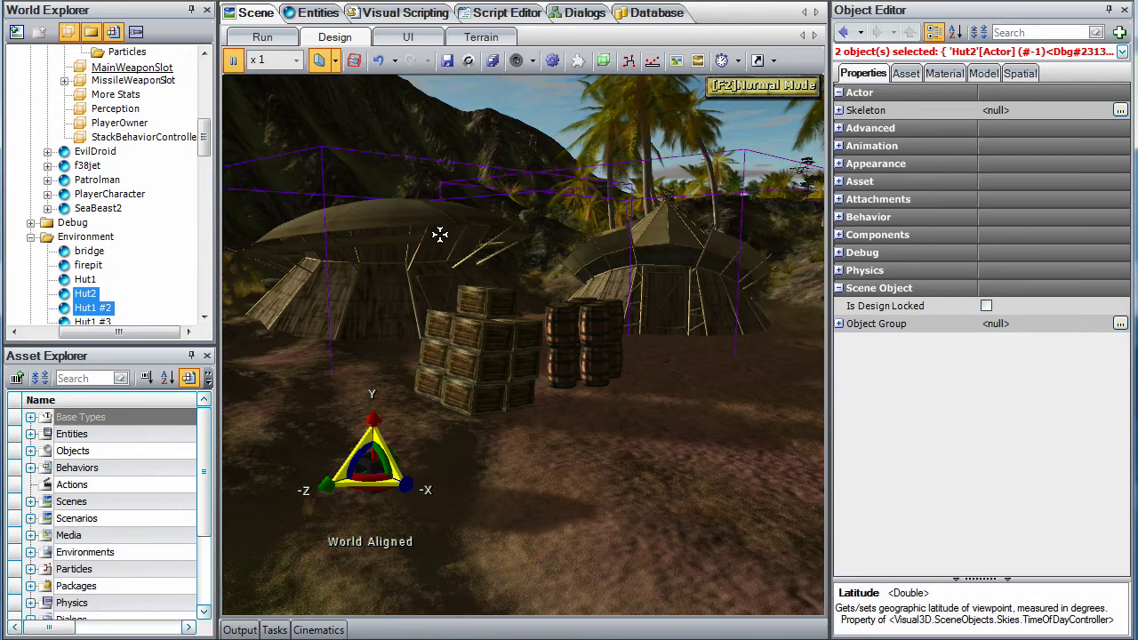
Set full focus on Hut2 and move it around the clearing with the camera pivoting around it
click(391, 269)
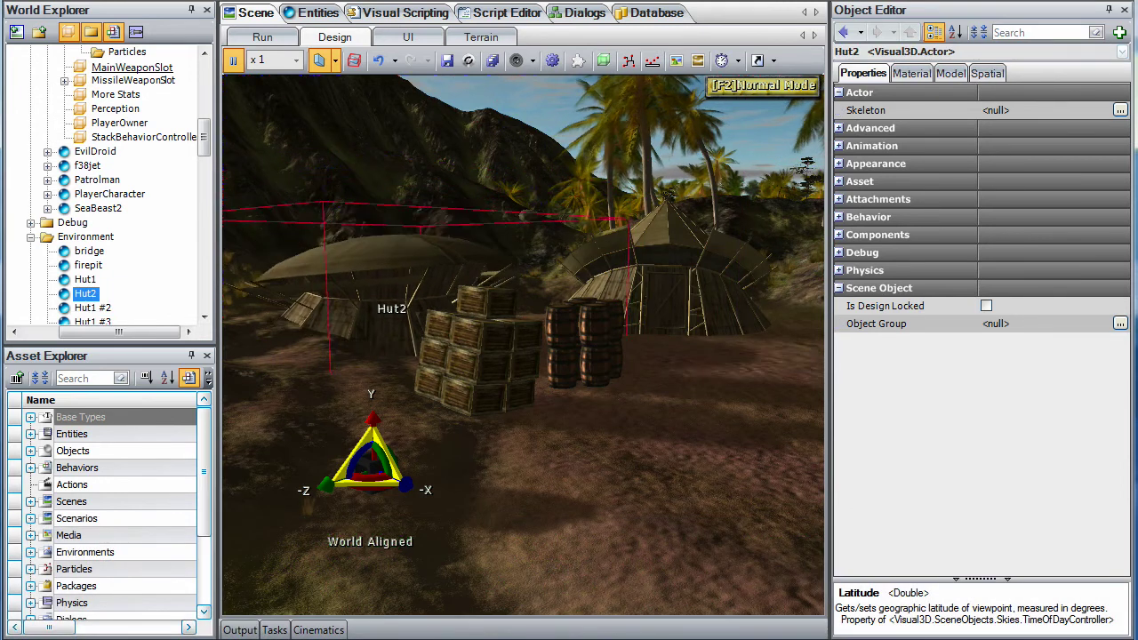
double_click(408, 272)
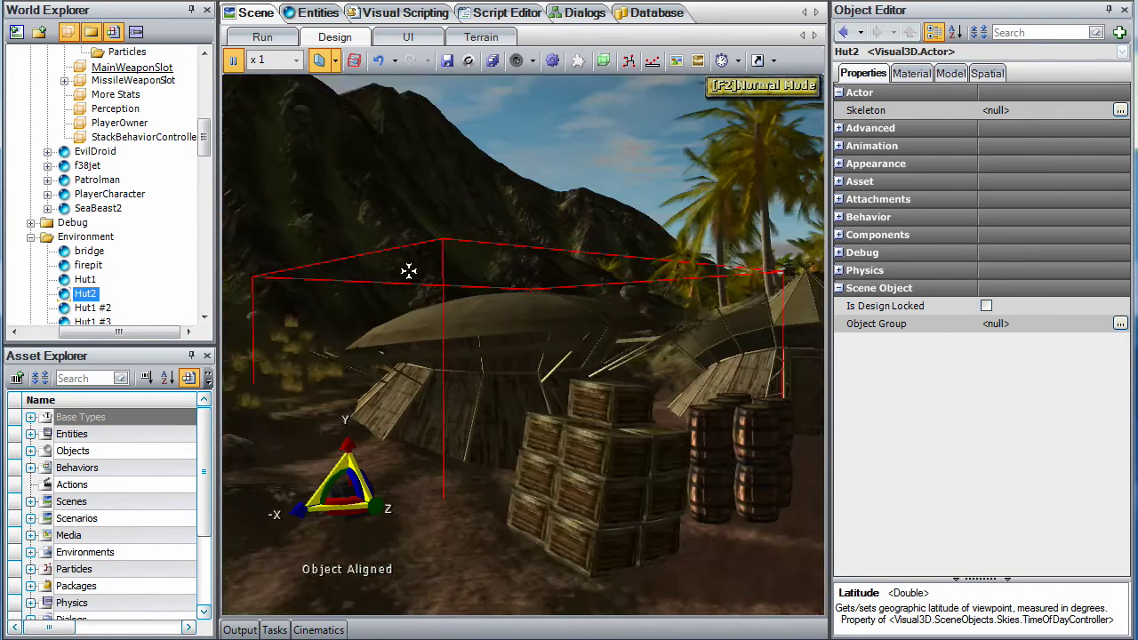
mouse_move(539, 371)
right_down()
mouse_move(676, 356)
mouse_move(622, 392)
mouse_move(540, 370)
right_up()
drag(526, 381, 444, 387)
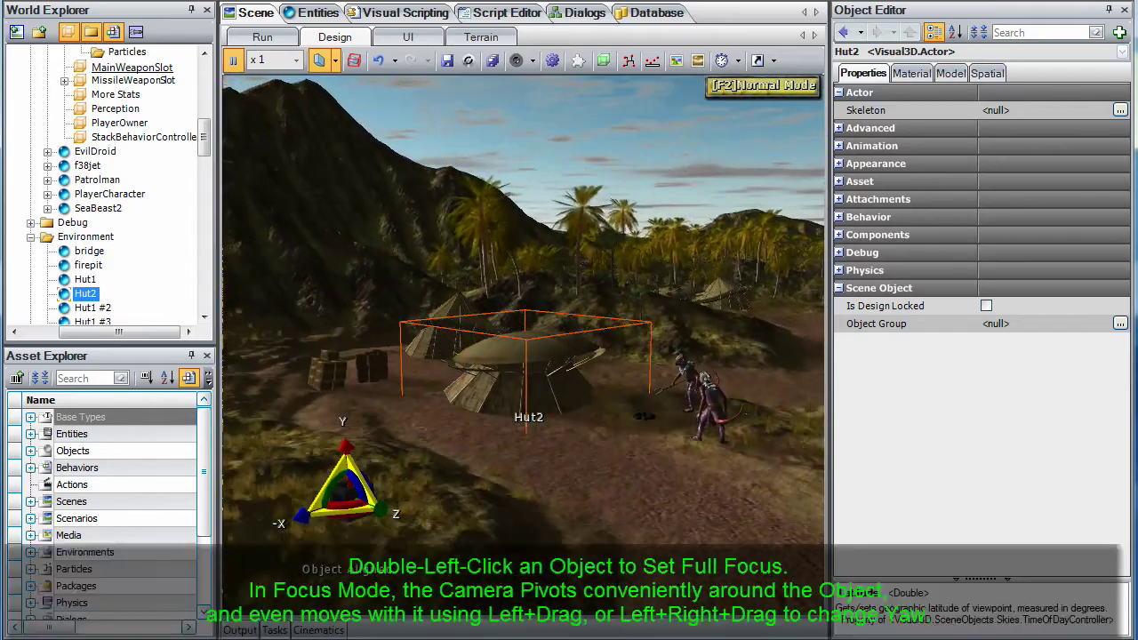
drag(536, 353, 551, 319)
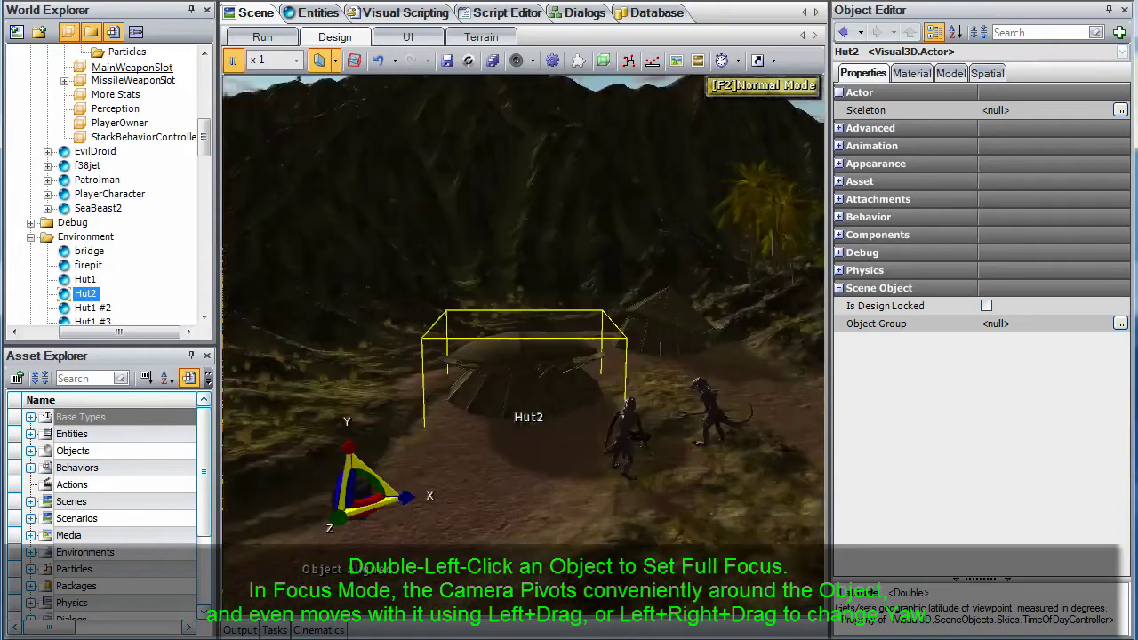
drag(457, 351, 525, 383)
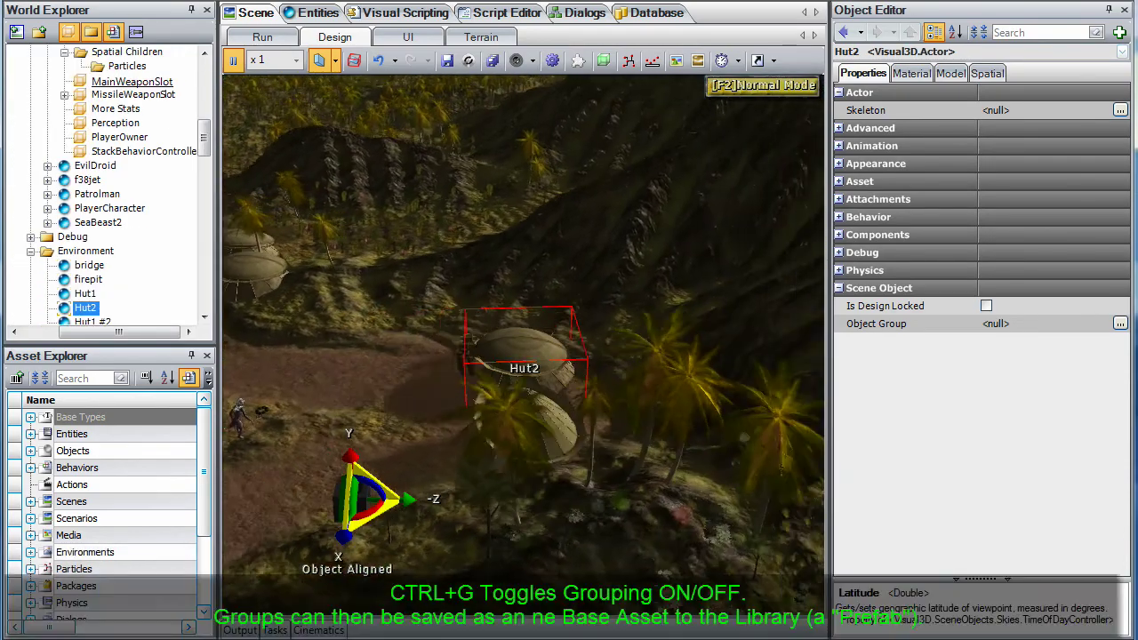
Add Hut1 #2 to the Hut2 selection and combine the two huts into one object group
right_drag(536, 386, 472, 439)
ctrl+click(666, 359)
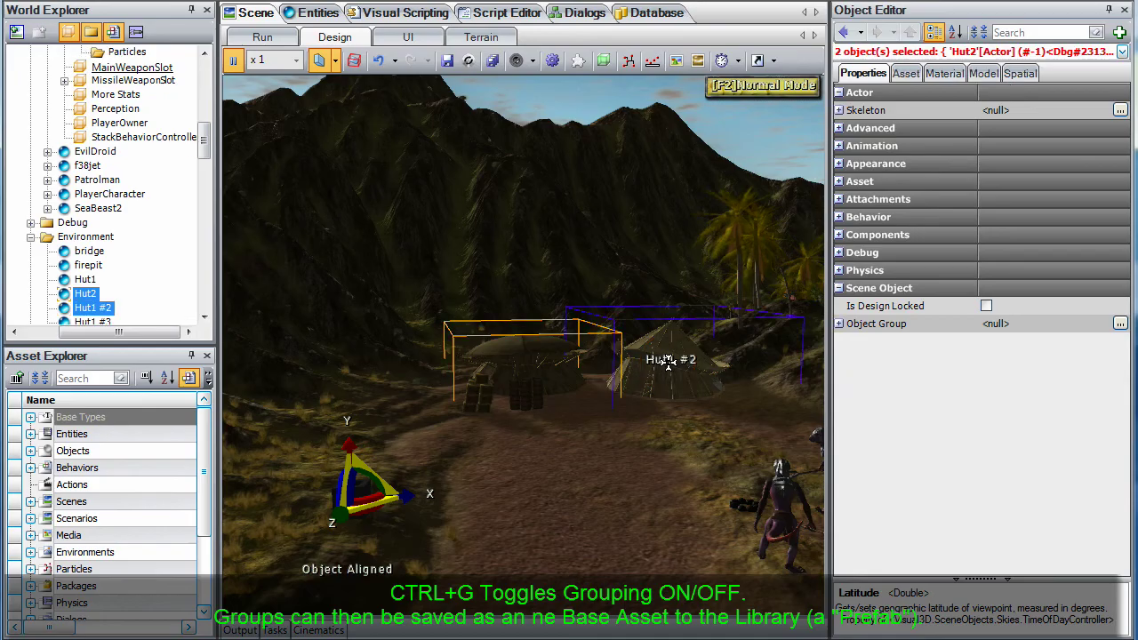
key(ctrl+g)
right_drag(666, 358, 547, 400)
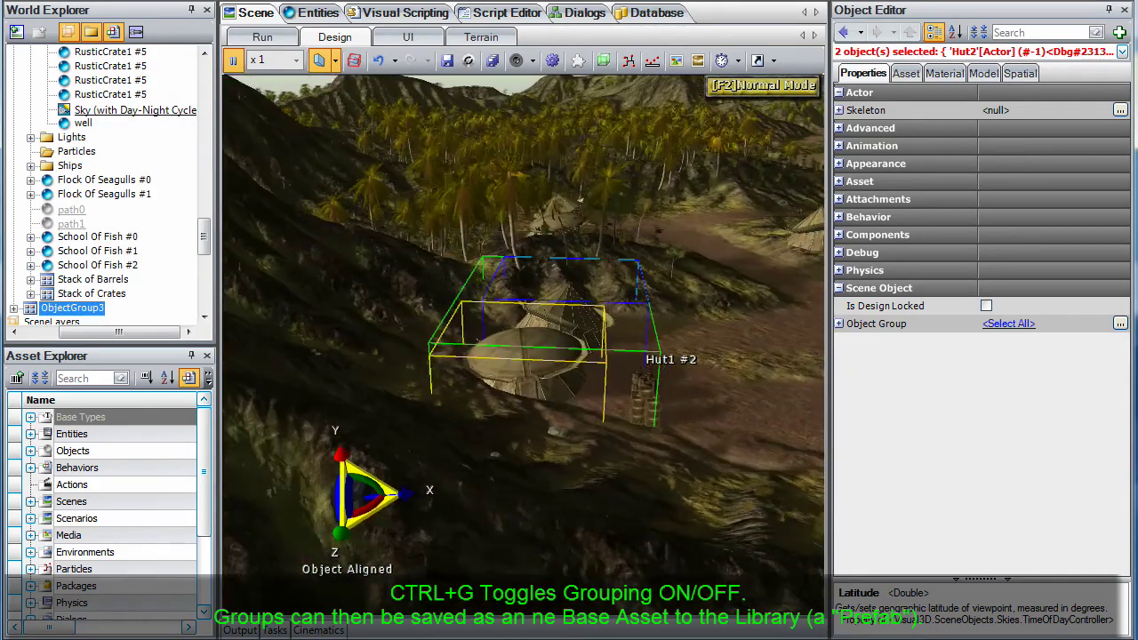
key(ctrl+z)
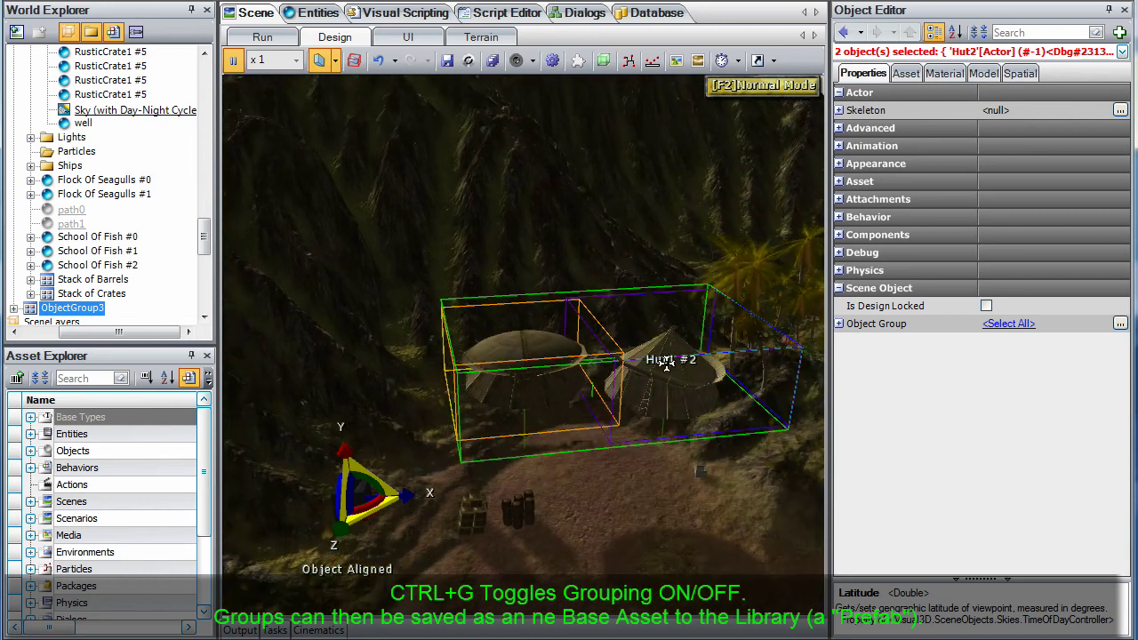
right_click(547, 370)
click(544, 219)
right_click(524, 273)
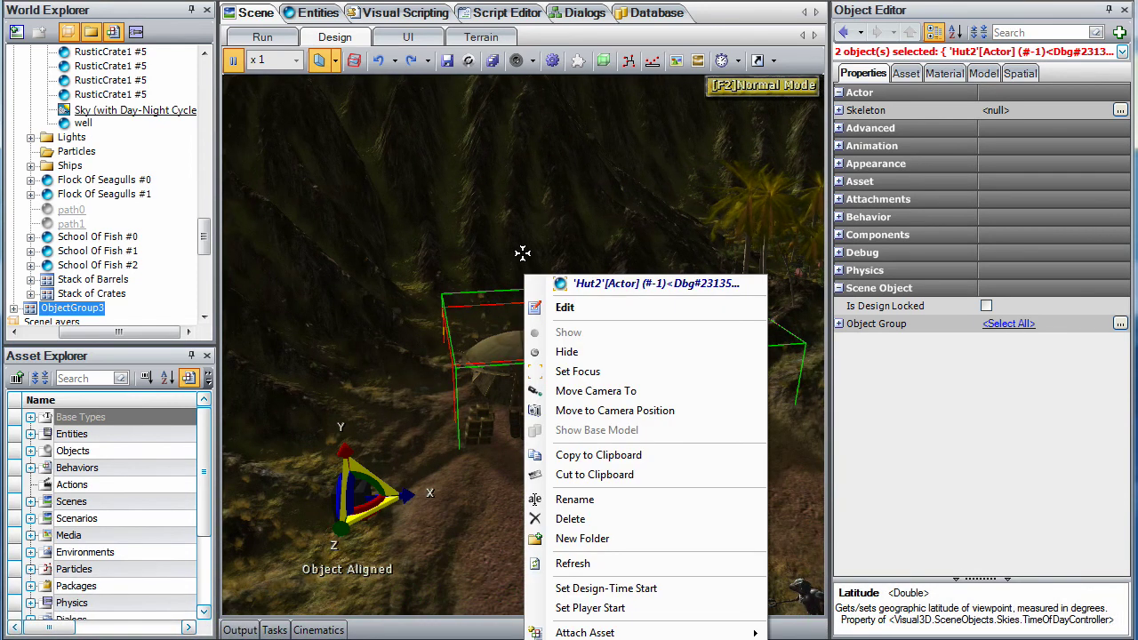
click(483, 329)
Save the two-hut group as a base asset named "2 Huts" in the My Assets folder
middle_drag(482, 330, 462, 373)
scroll(596, 366, down, 3)
right_click(595, 227)
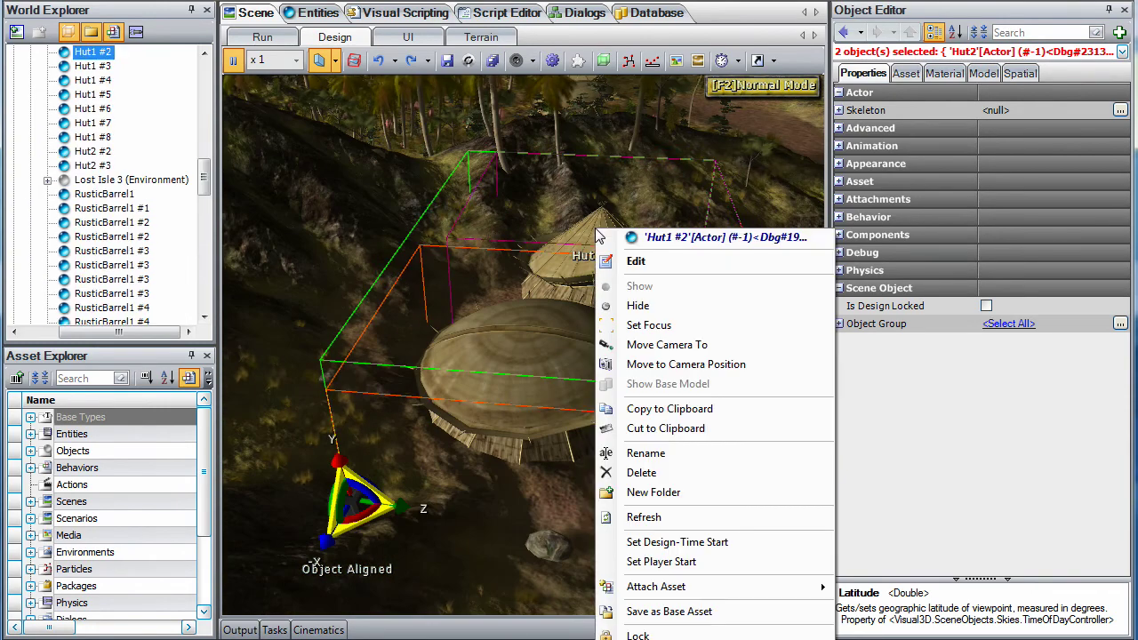
click(647, 612)
click(356, 466)
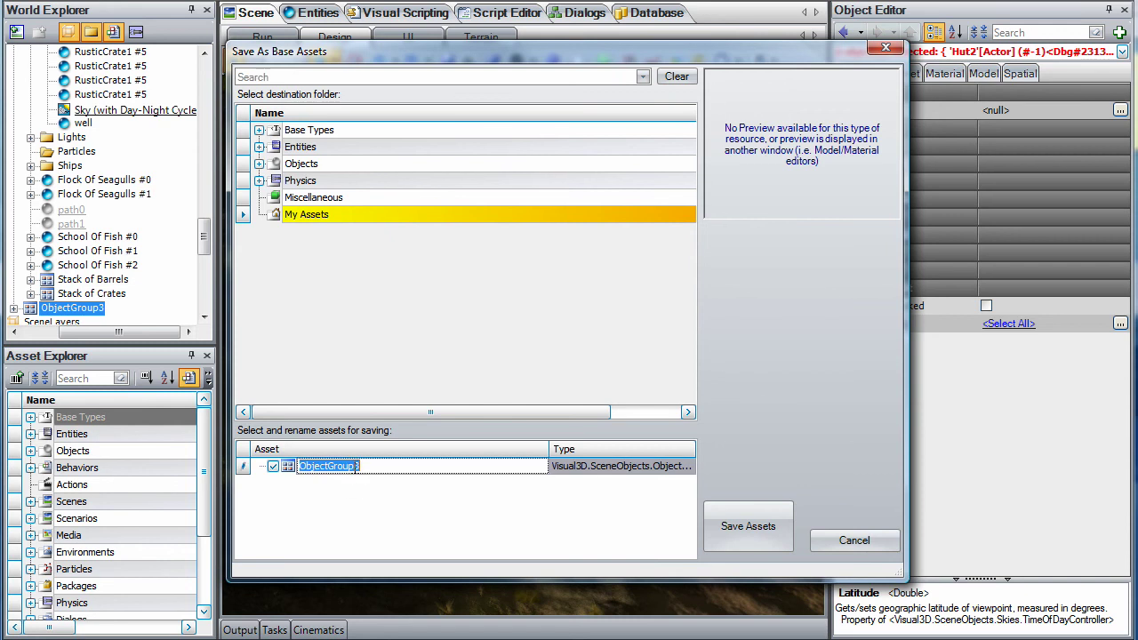
click(747, 526)
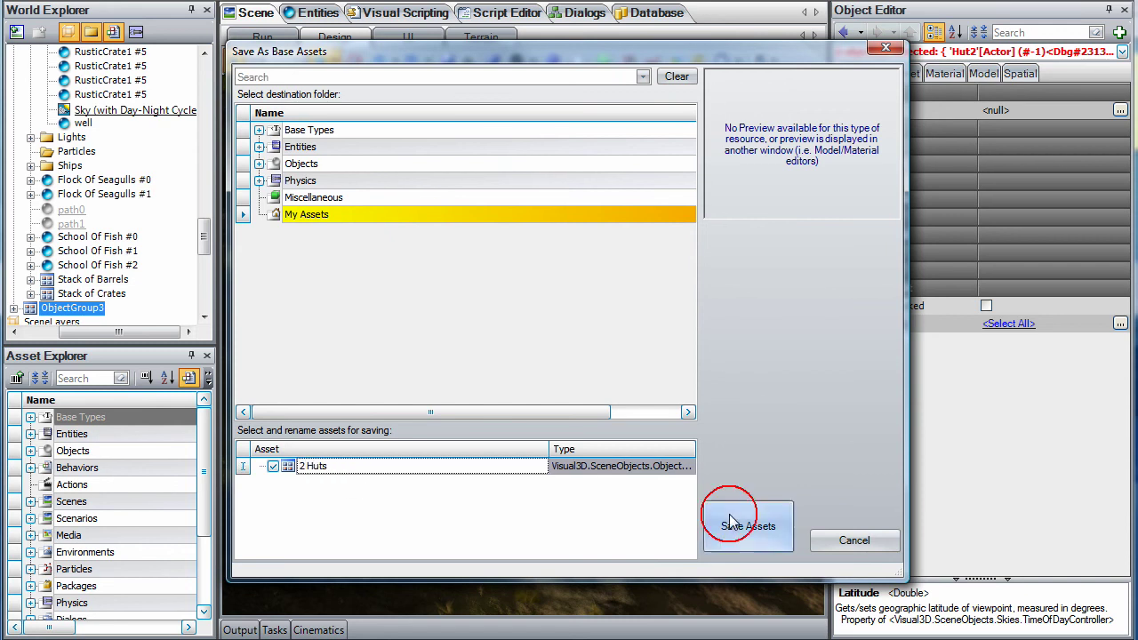
Place another instance of the 2 Huts asset from My Assets in the village and move it into position
click(30, 586)
click(30, 586)
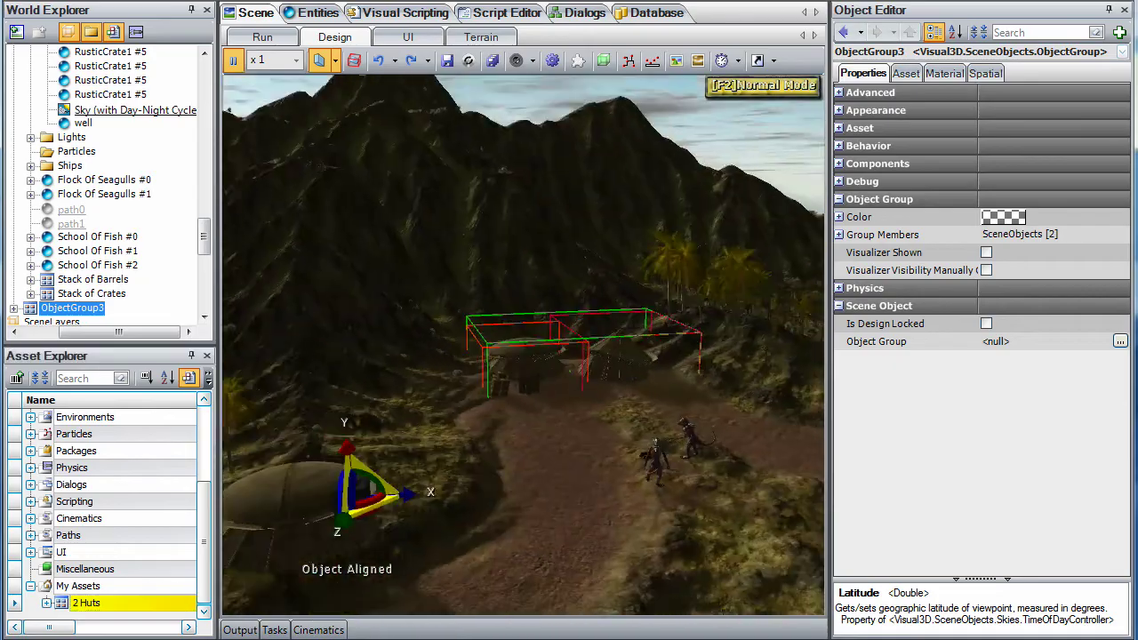
click(559, 394)
right_drag(559, 394, 404, 462)
drag(86, 602, 559, 274)
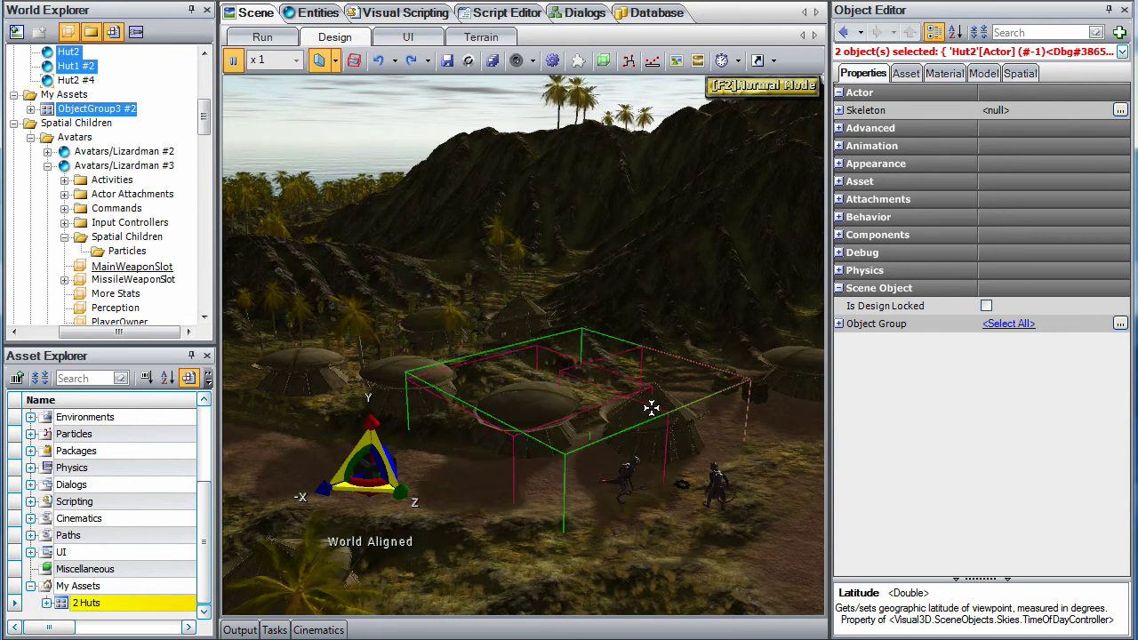
drag(652, 408, 582, 377)
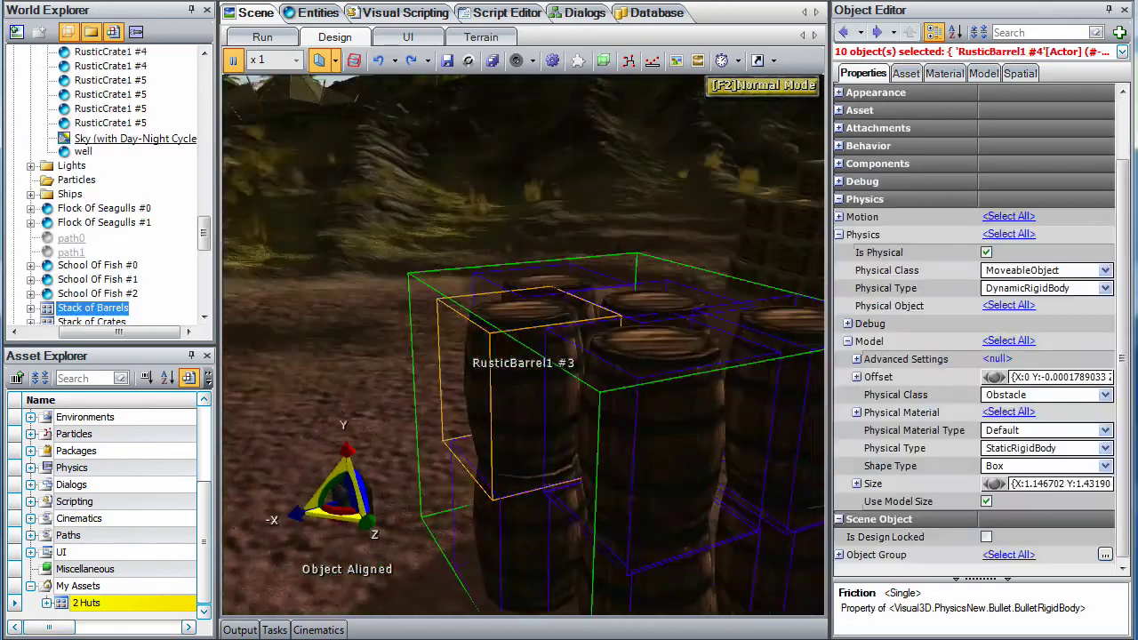
Duplicate the Stack of Barrels group and raise the copy onto the original stack
scroll(525, 351, down, 15)
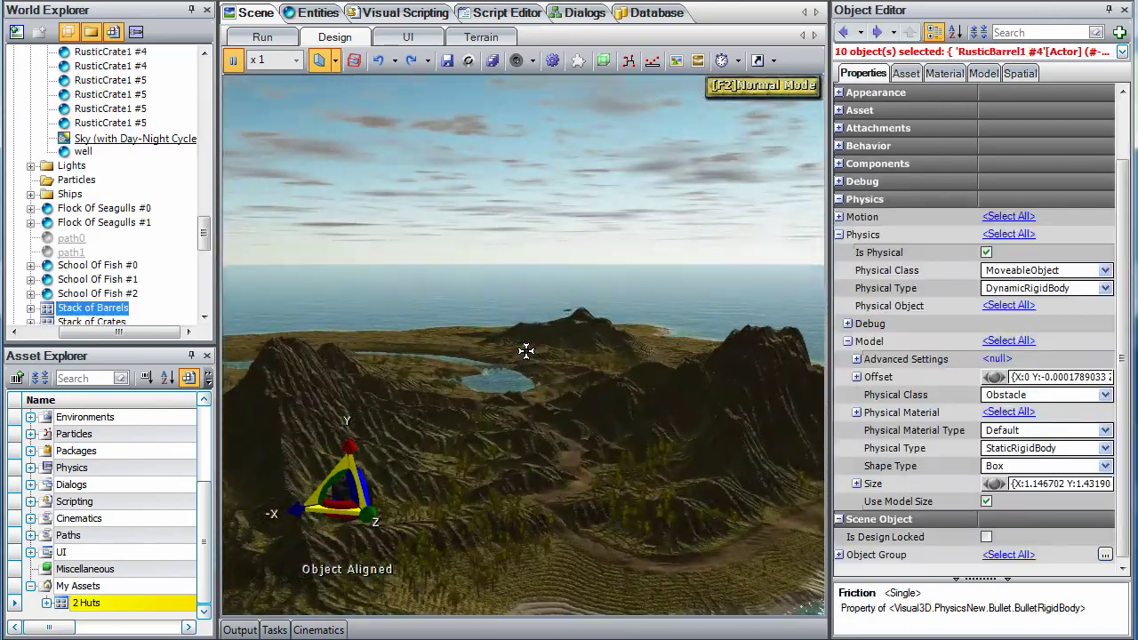
scroll(526, 350, up, 3)
scroll(525, 352, up, 10)
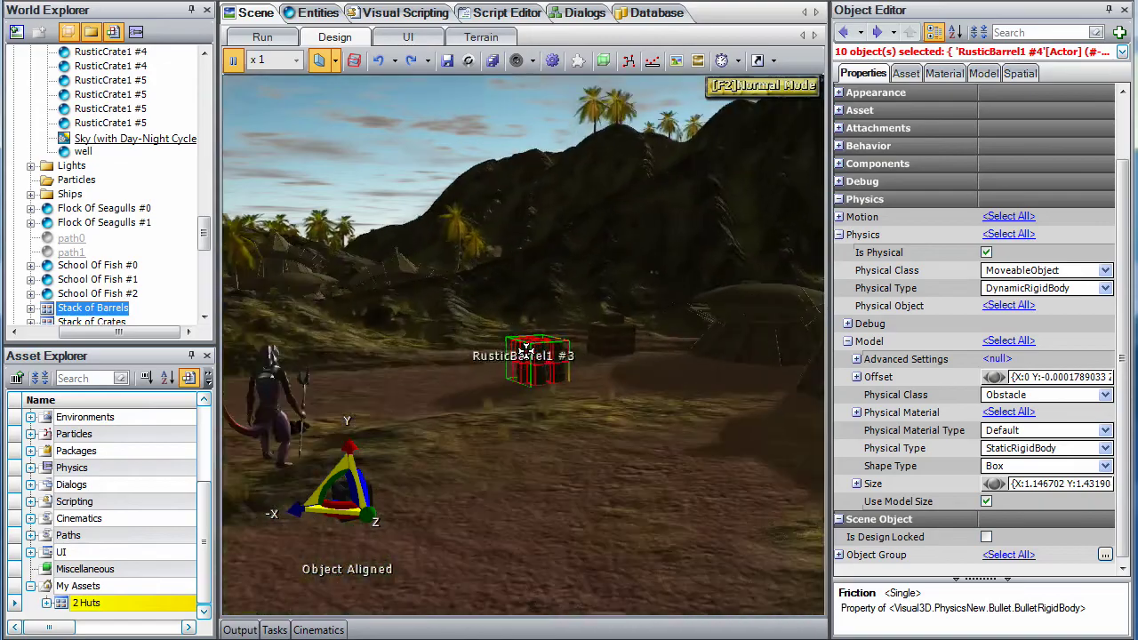
scroll(526, 353, up, 6)
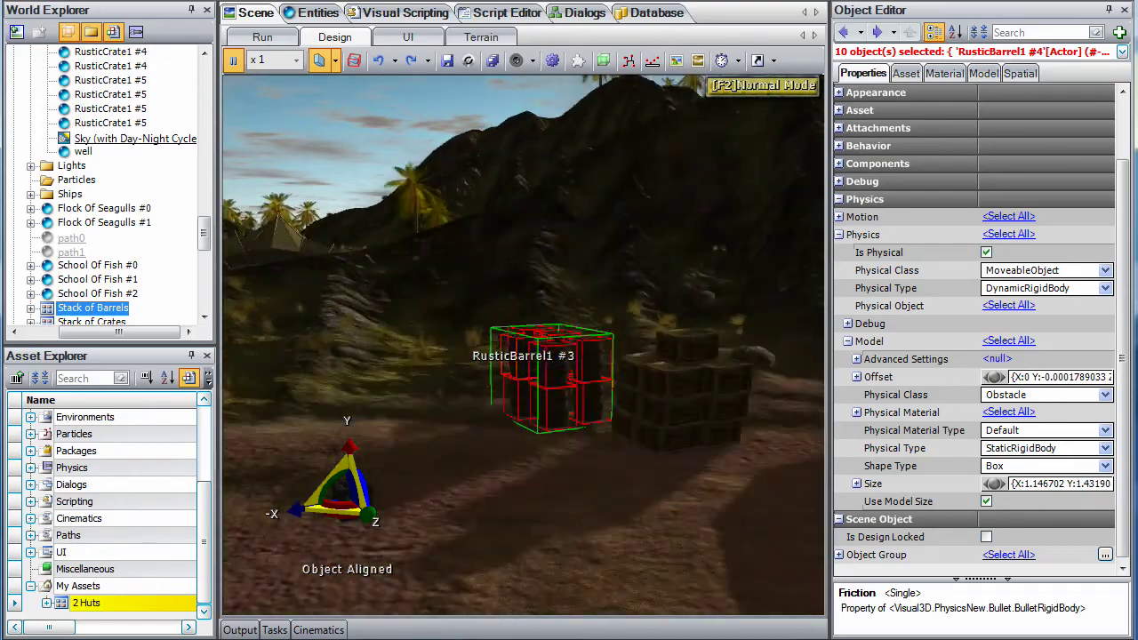
key(d)
key(e)
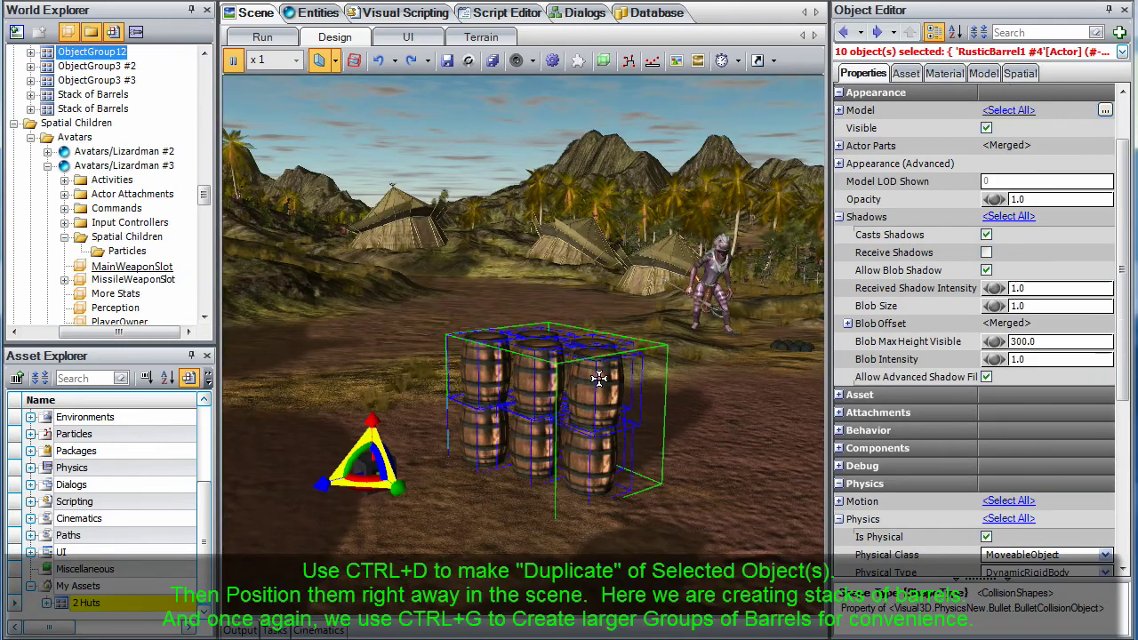
key(ctrl+d)
mouse_move(365, 423)
mouse_down()
mouse_move(370, 397)
mouse_move(379, 411)
mouse_move(372, 391)
mouse_move(374, 404)
mouse_up()
Duplicate the barrel stack once more and group the three stacked sets into one tall group
key(s)
key(e)
key(ctrl+d)
ctrl+click(543, 343)
ctrl+click(522, 460)
key(ctrl+g)
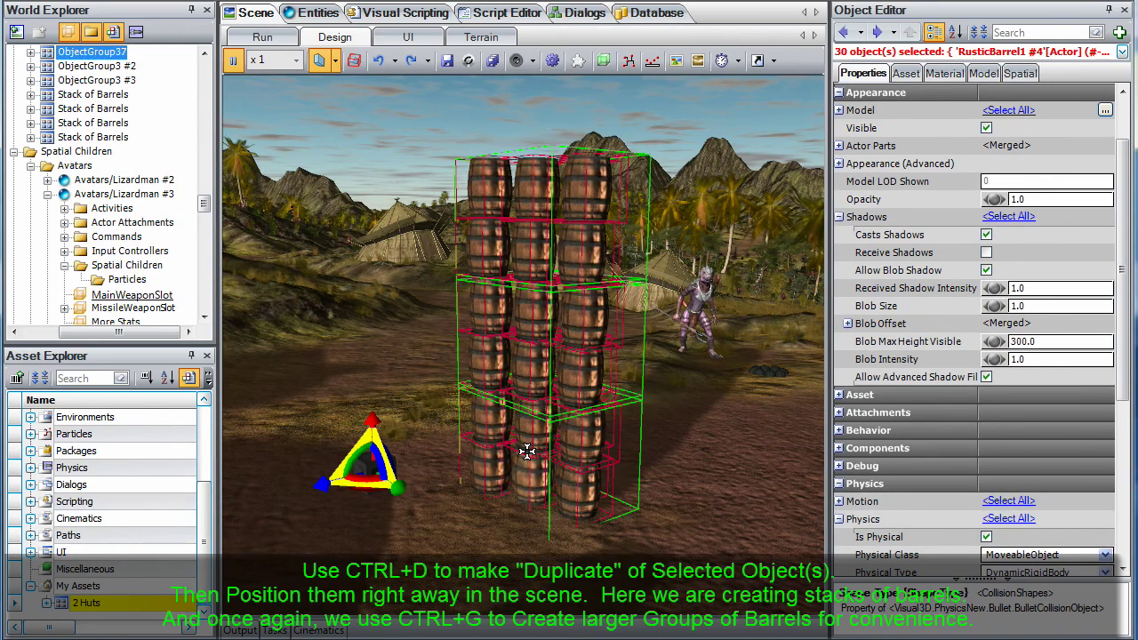
key(ctrl+shift+g)
key(ctrl+g)
Duplicate the tall barrel group twice and position the copies beside the original
key(d)
right_drag(536, 436, 525, 348)
key(ctrl+d)
drag(428, 467, 653, 180)
drag(375, 421, 376, 569)
key(ctrl+d)
drag(642, 407, 356, 422)
Move the separate tall barrel group closer to the others and group all three together
click(707, 324)
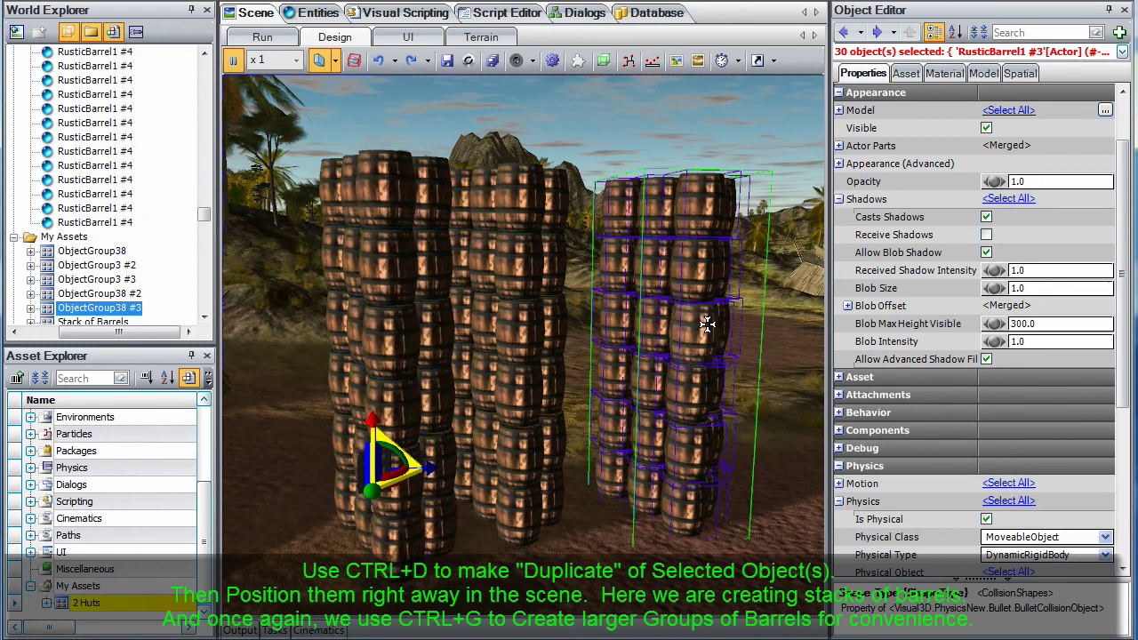
drag(707, 324, 687, 327)
ctrl+click(515, 327)
ctrl+click(396, 323)
key(ctrl+g)
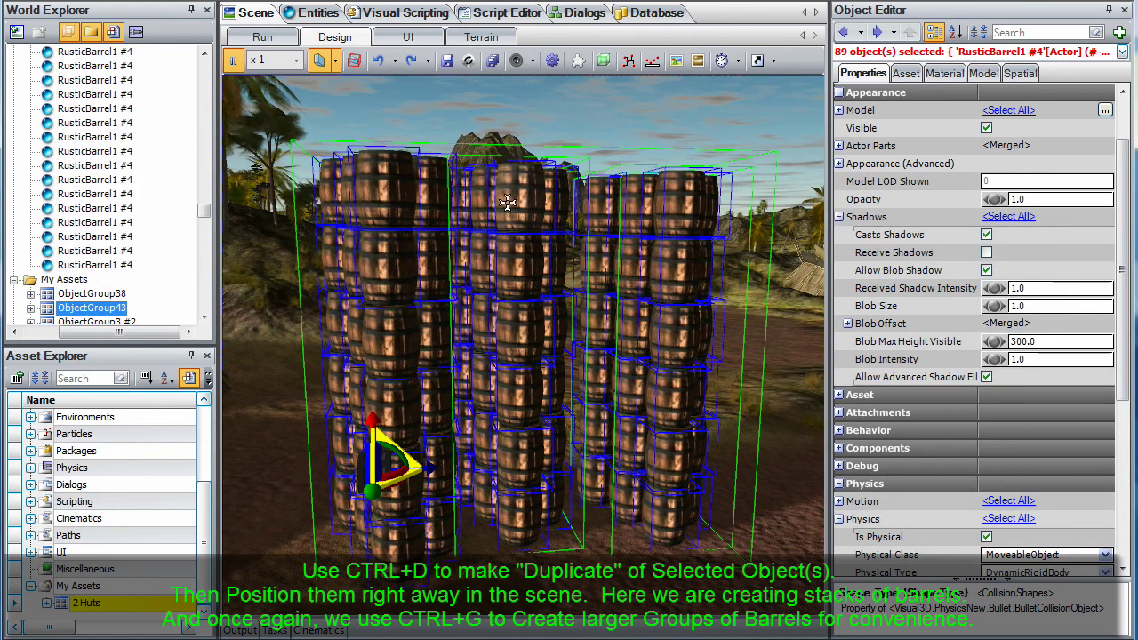
Save the combined barrel group as a base asset named "stacks of barrels" in the My Assets folder
right_click(507, 202)
click(550, 295)
double_click(373, 466)
text(stacks of barrels)
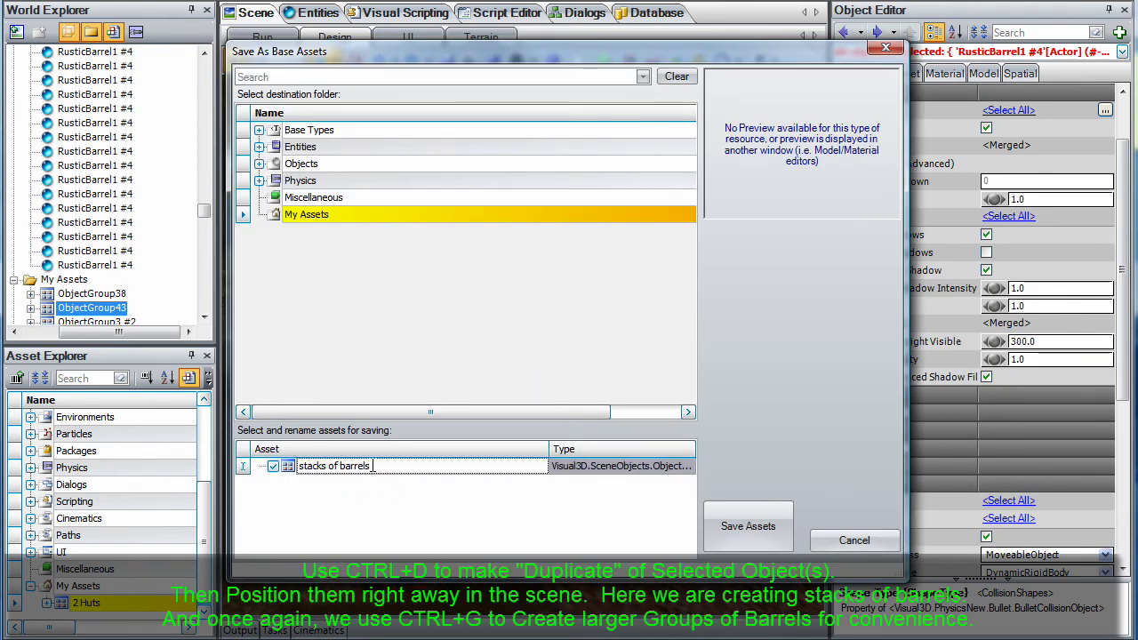
click(748, 526)
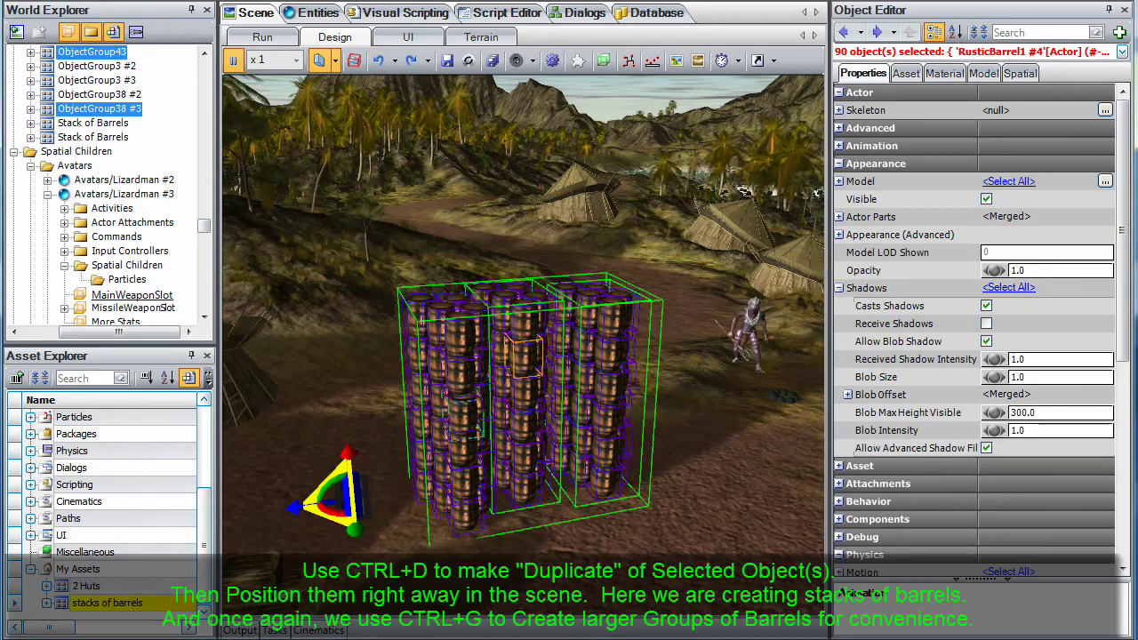
Move the combined barrel group over to the huts and suspend it high above the domed hut
middle_drag(526, 356, 506, 448)
scroll(523, 355, down, 5)
click(506, 448)
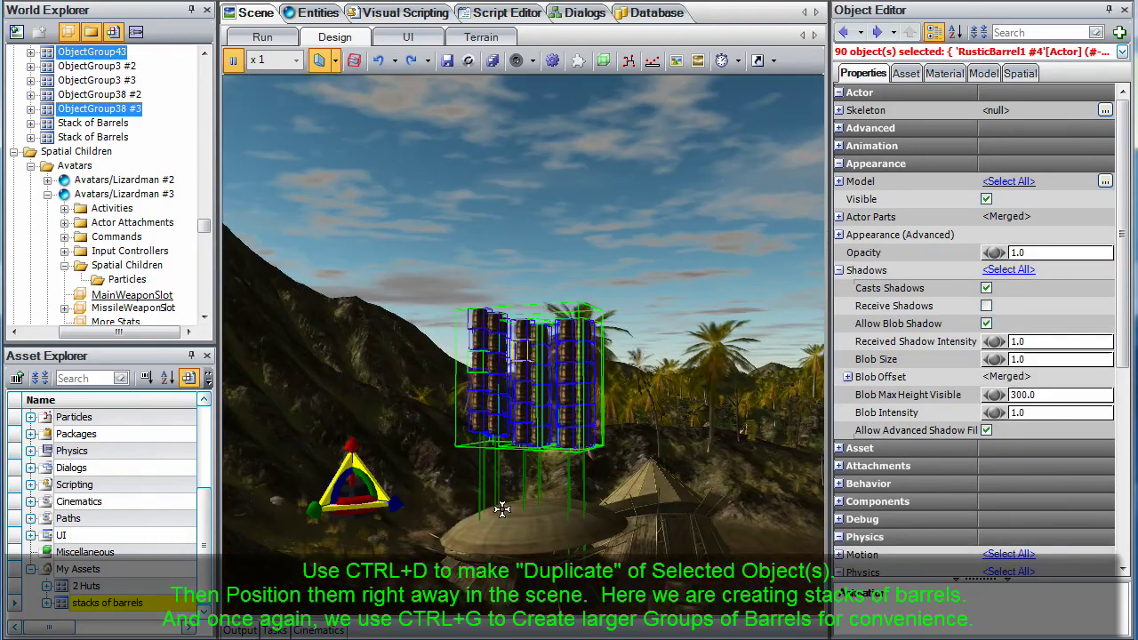
scroll(501, 508, down, 5)
scroll(500, 508, up, 5)
middle_drag(500, 508, 482, 525)
click(483, 525)
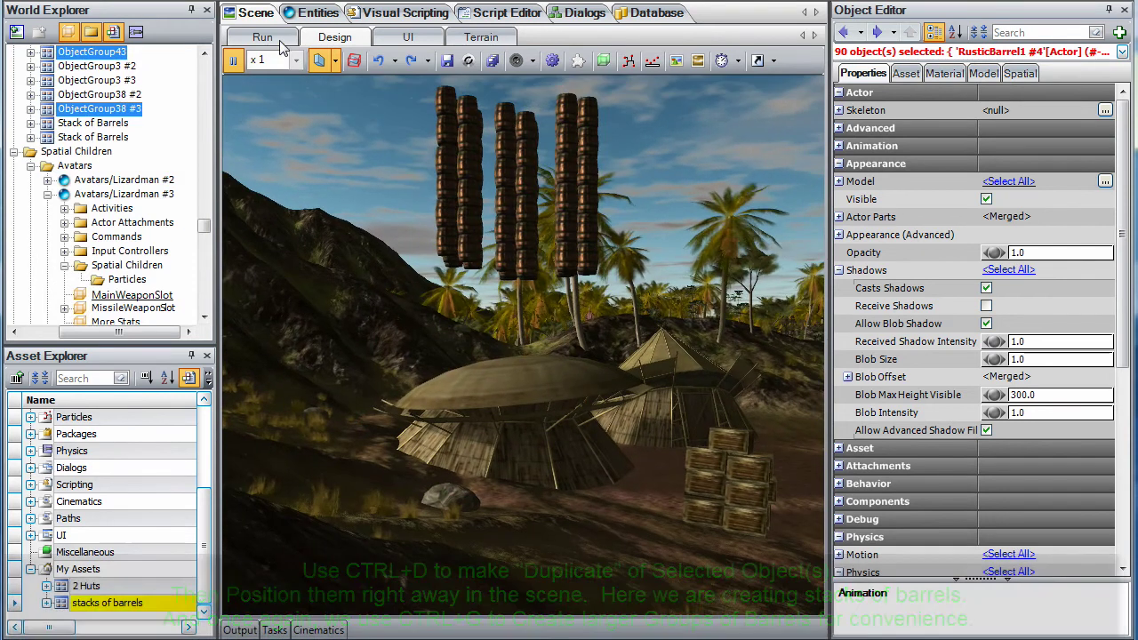
Run the scene with physics so the suspended barrels drop onto the huts
click(652, 61)
click(263, 37)
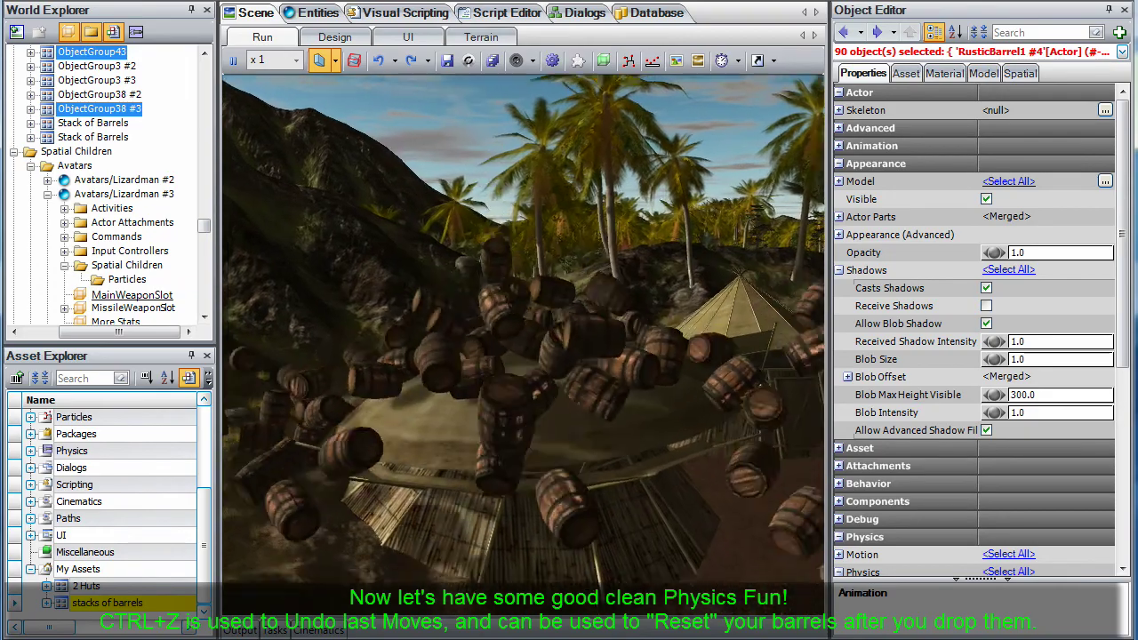
Stop the physics run, restore the dropped barrels to their stacks, and suspend the combined barrel group high above the mountainside
key(Escape)
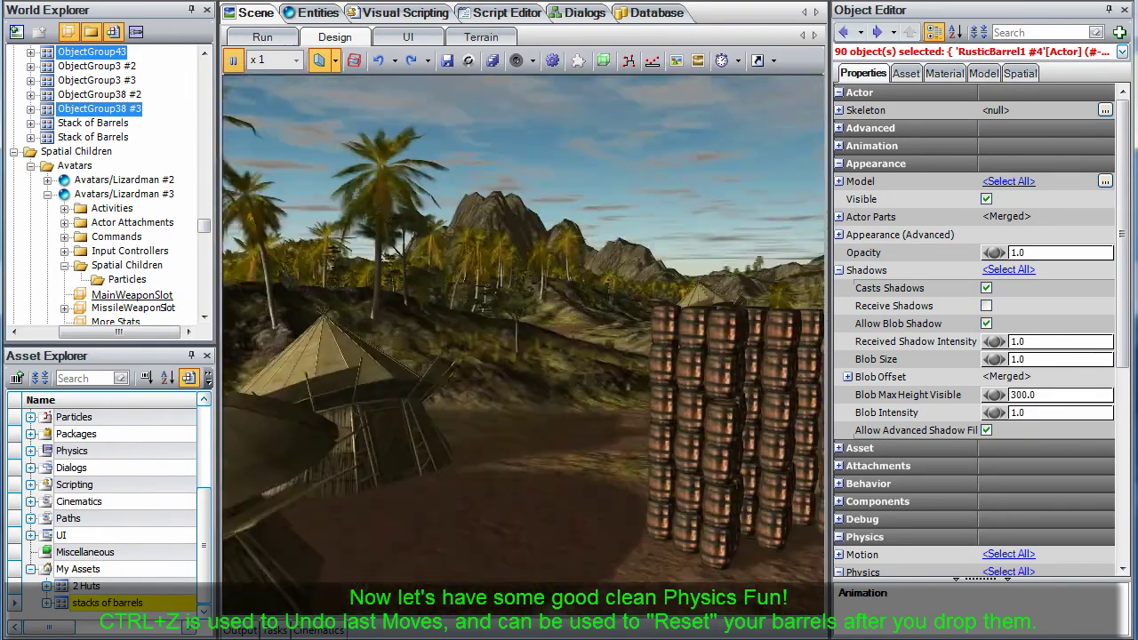
right_drag(523, 344, 471, 427)
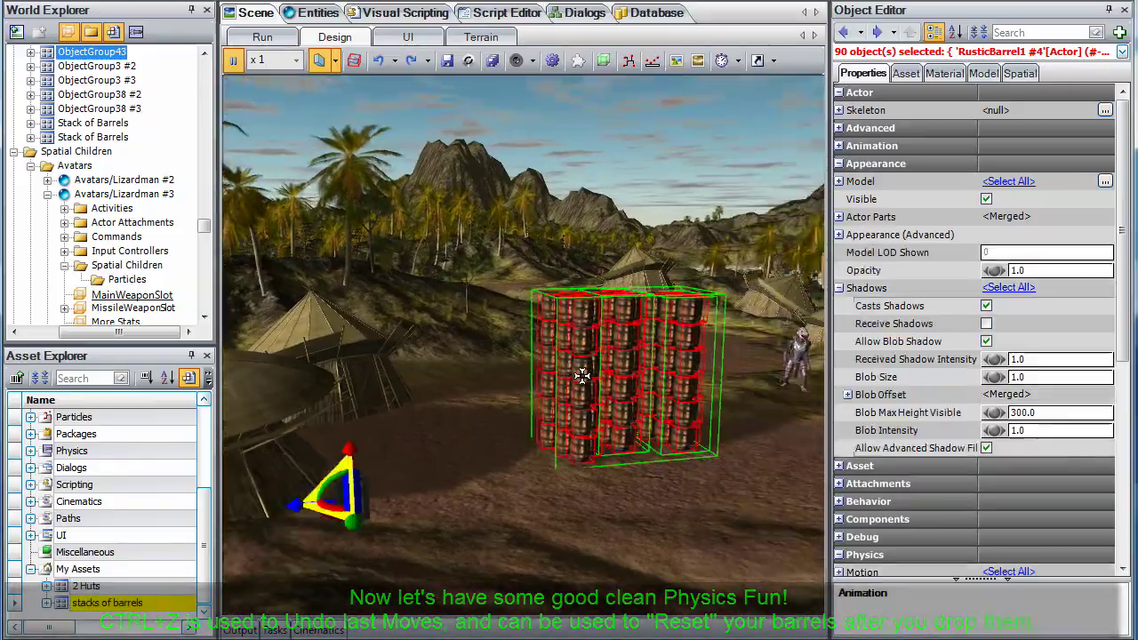
drag(582, 376, 536, 388)
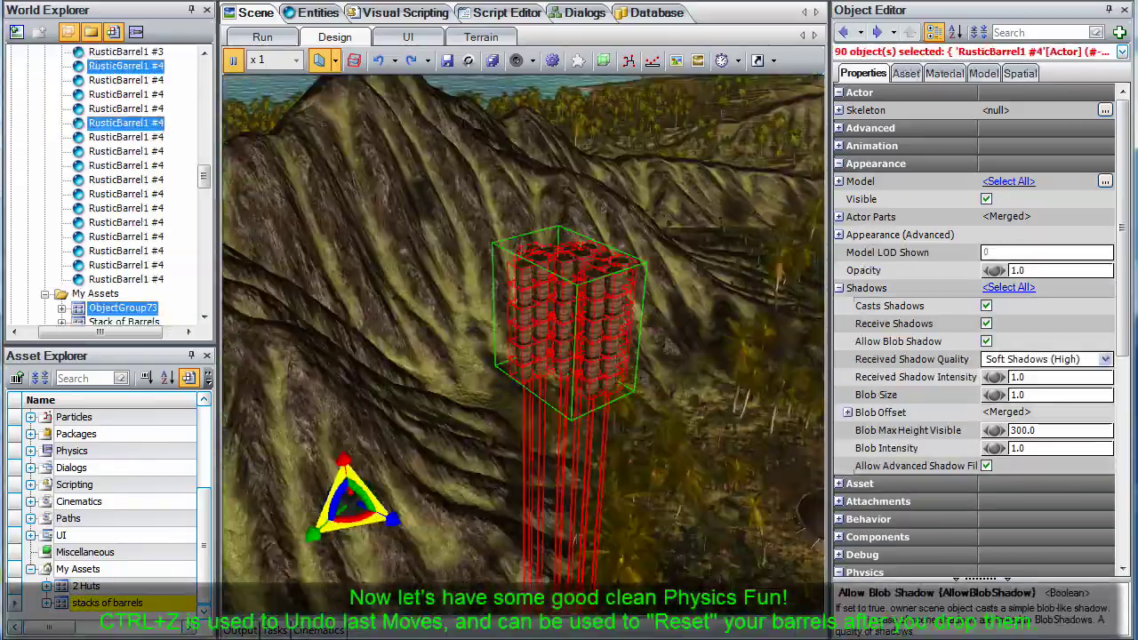
right_drag(569, 311, 524, 356)
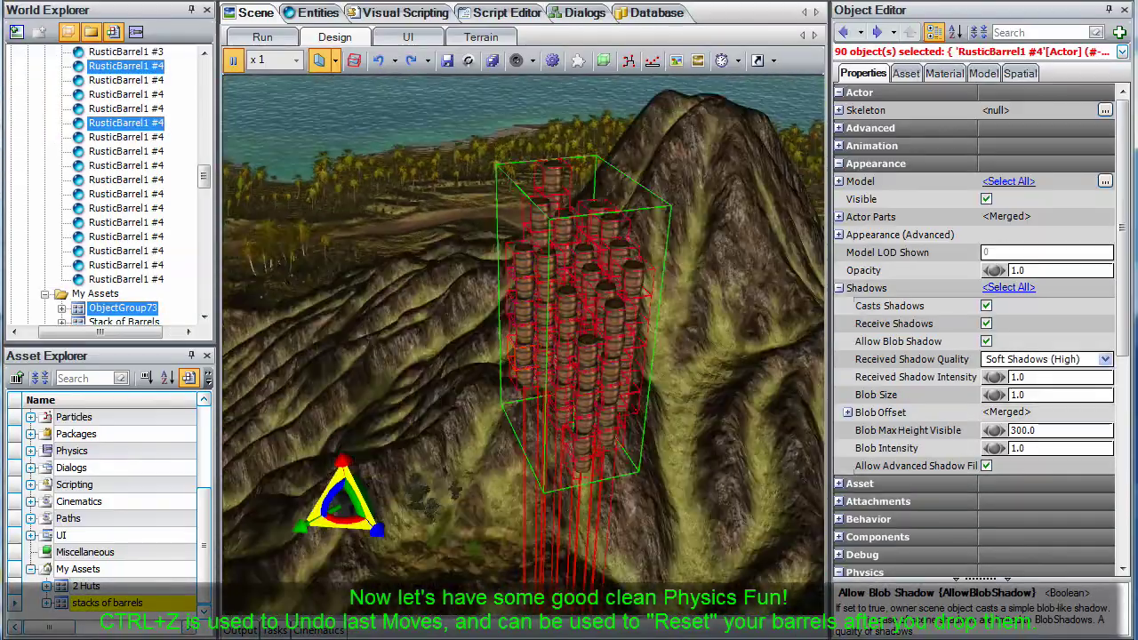
right_drag(569, 311, 649, 328)
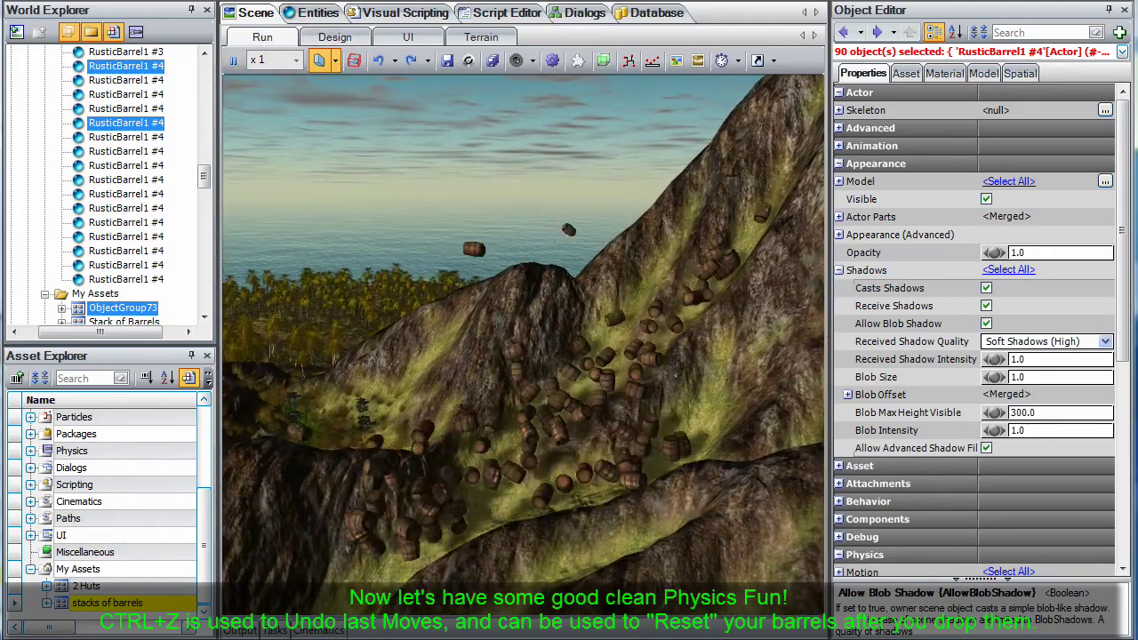
Run the scene with physics and follow the barrels as they tumble down the mountain gully to the grassy ground
right_drag(471, 284, 425, 317)
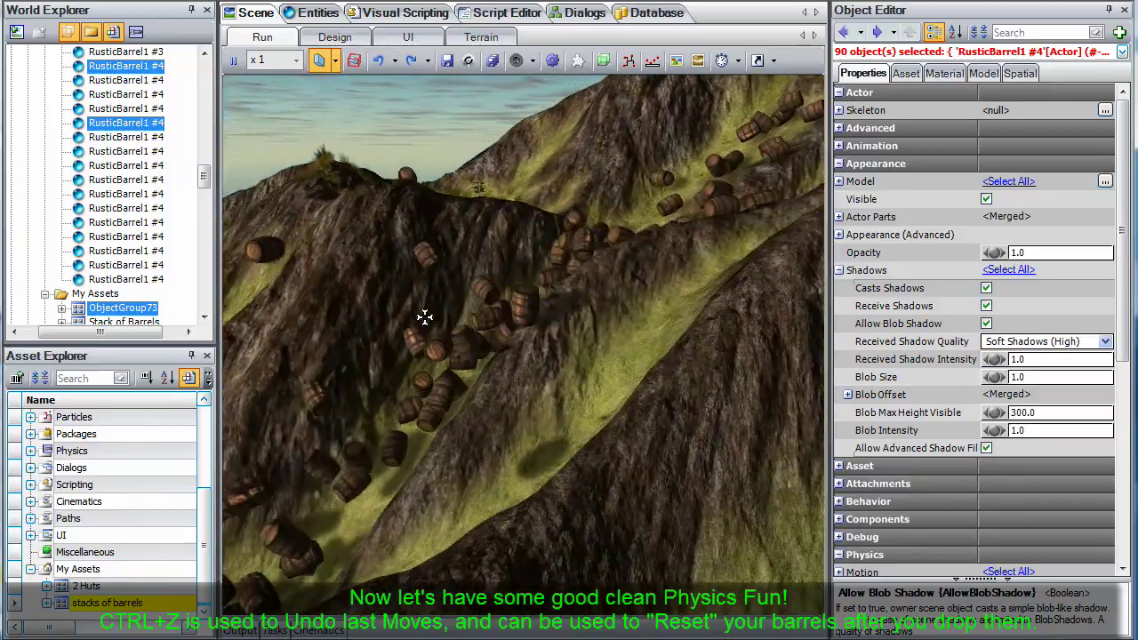
scroll(425, 317, down, 3)
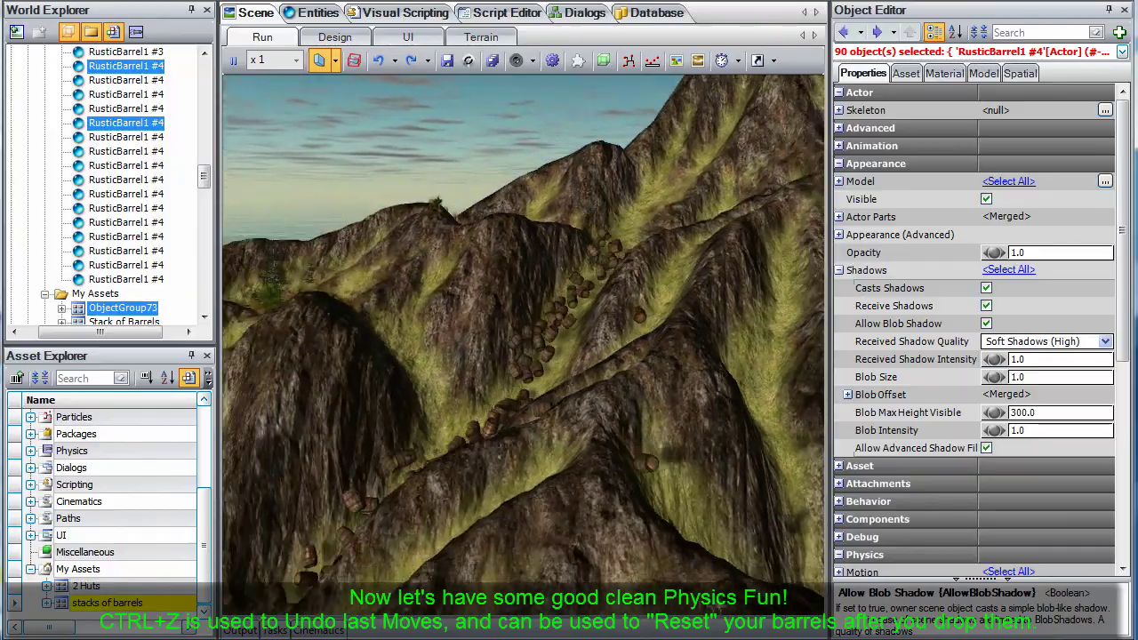
scroll(425, 318, down, 8)
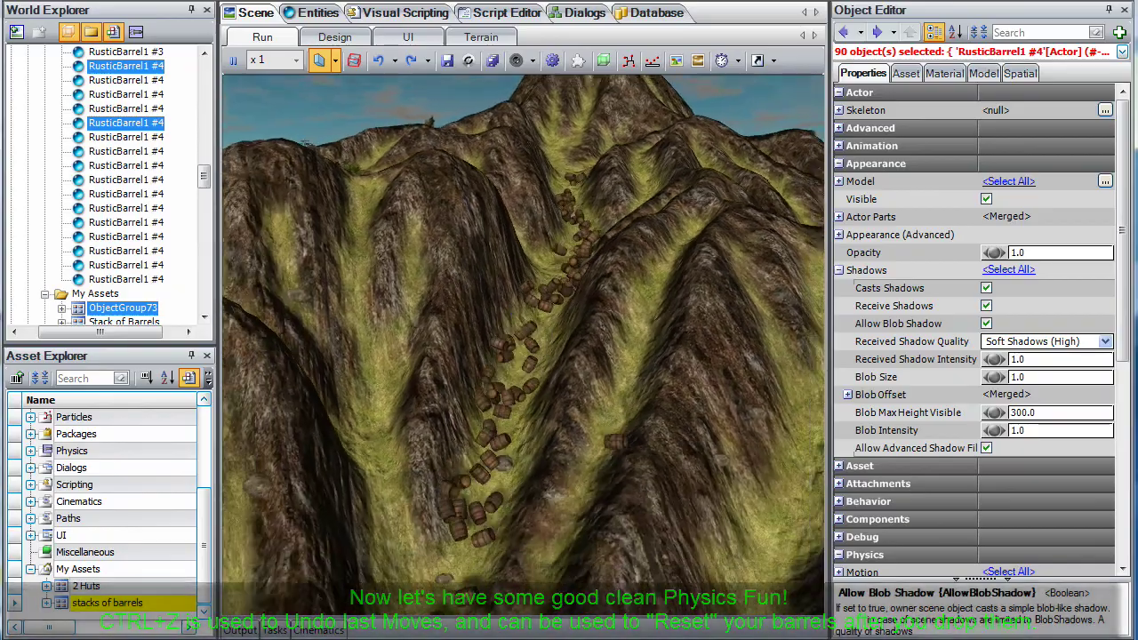
right_drag(425, 317, 427, 317)
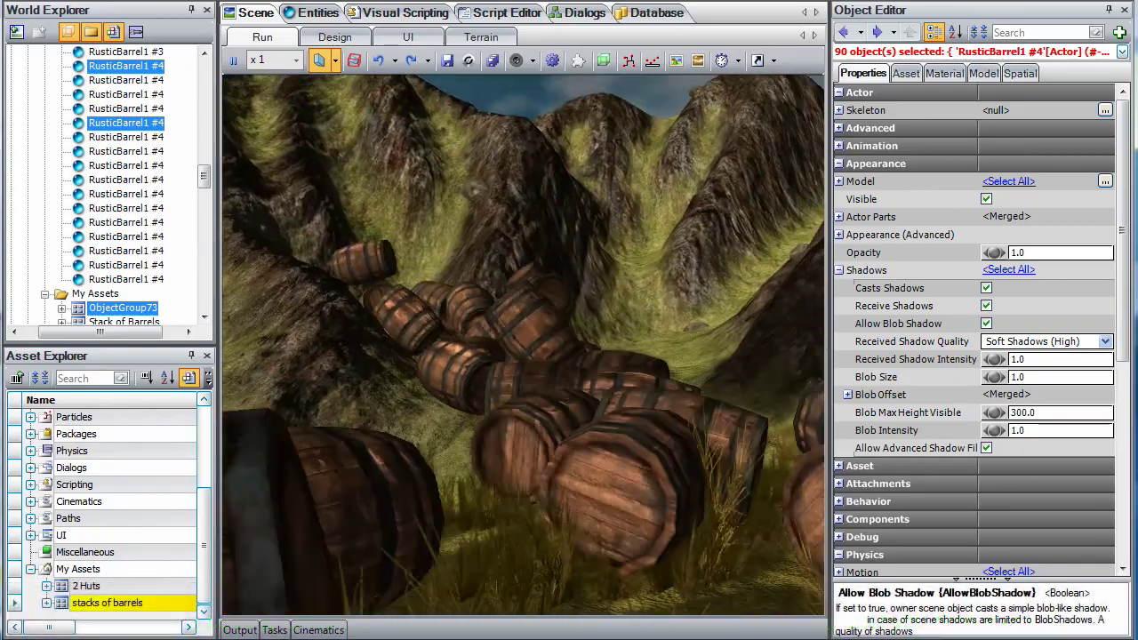